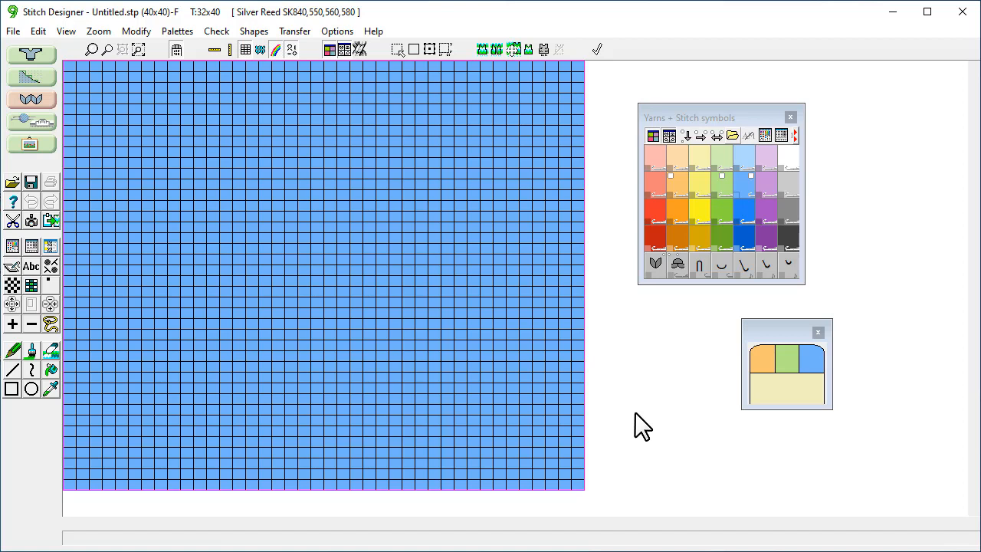
Step: Open the bunny.stp stitch pattern and enlarge the Yarns + Stitch symbols palette
left_click(14, 31)
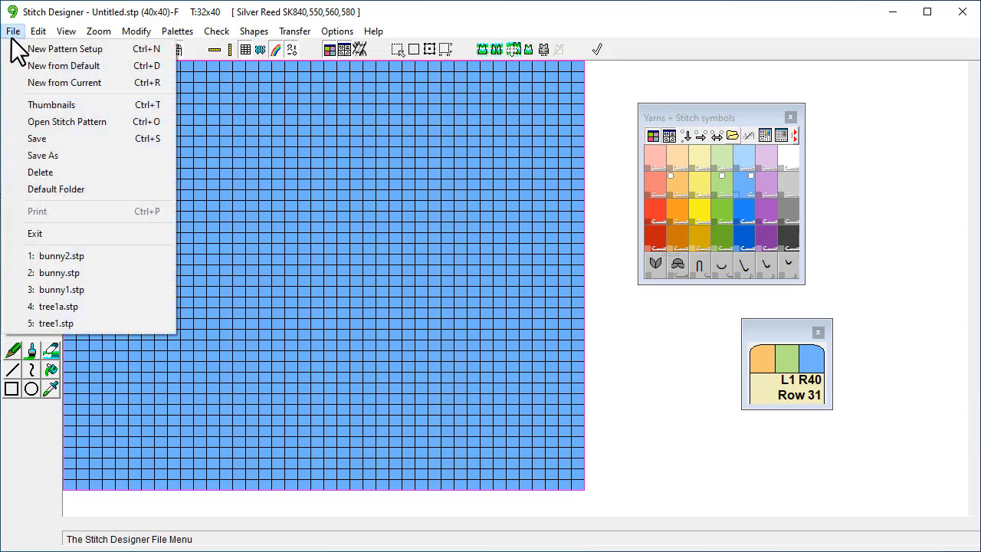
left_click(32, 103)
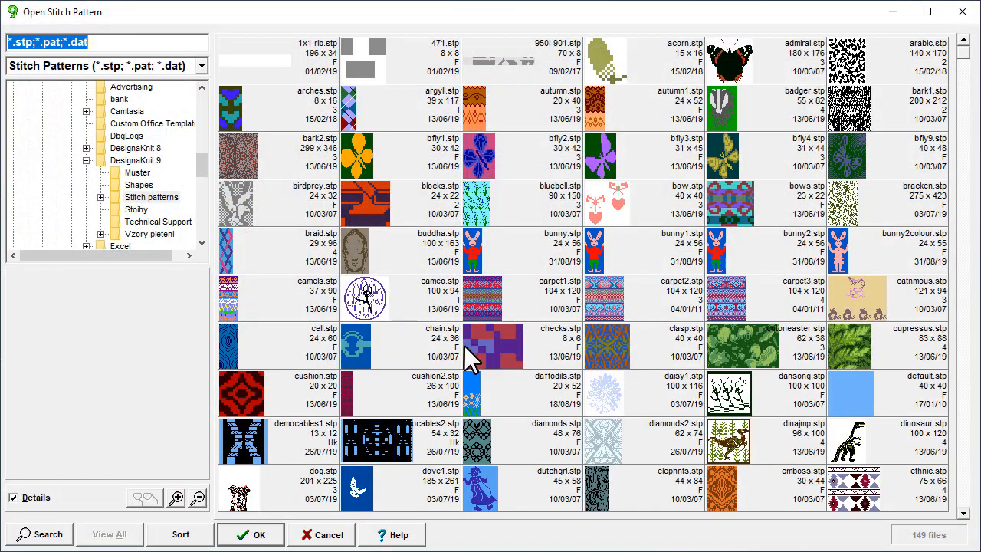
left_click(487, 250)
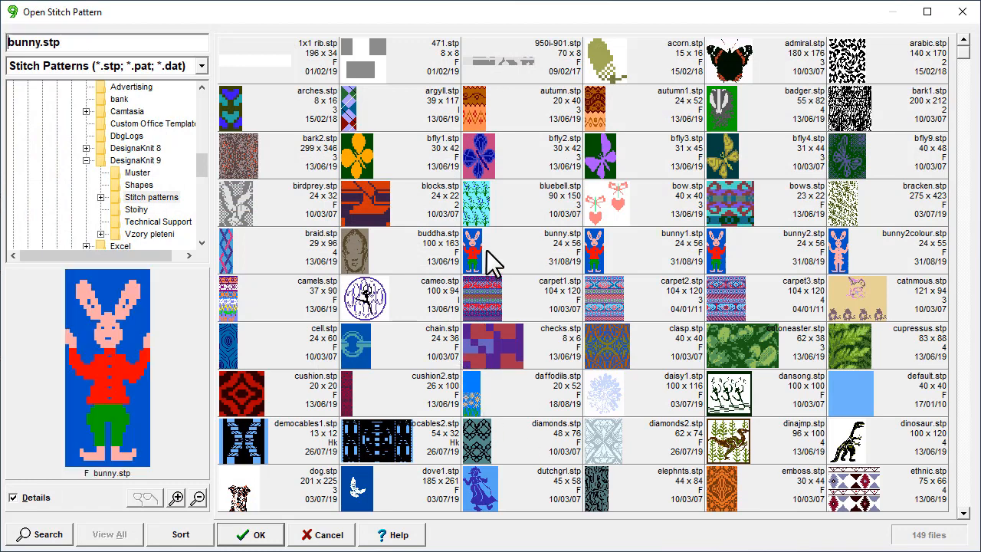
left_click(259, 535)
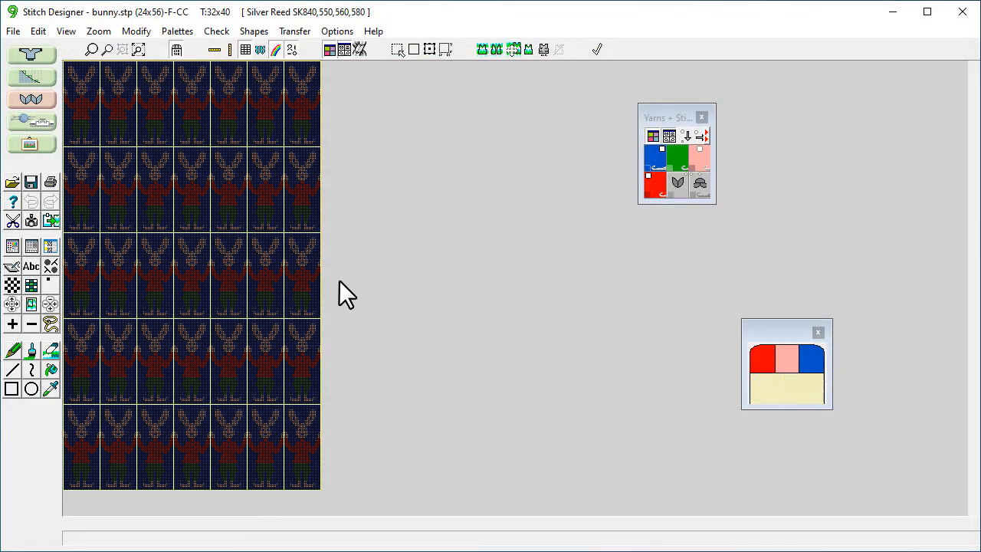
left_click_drag(634, 206, 508, 298)
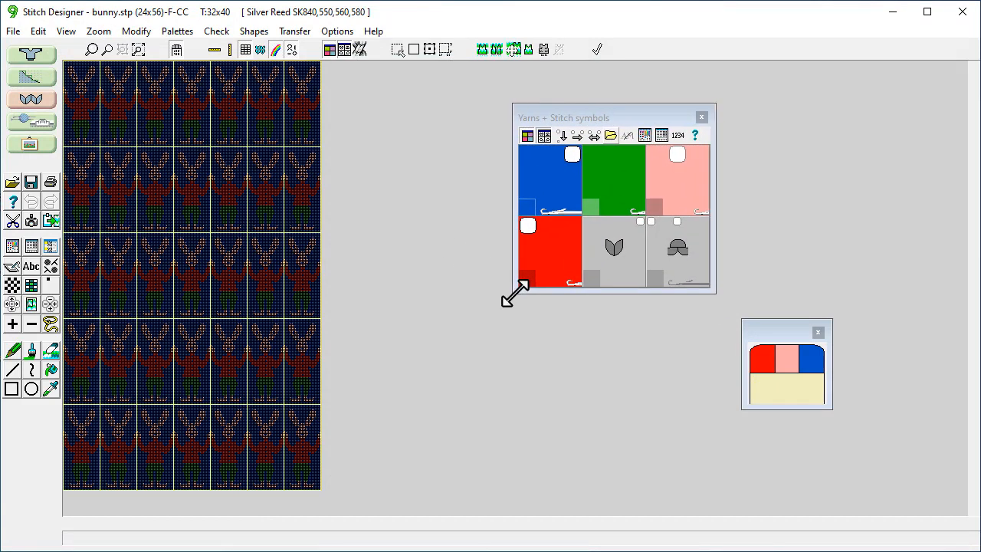
mouse_move(604, 113)
left_mouse_down()
mouse_move(595, 89)
mouse_move(587, 92)
mouse_move(602, 107)
left_mouse_up()
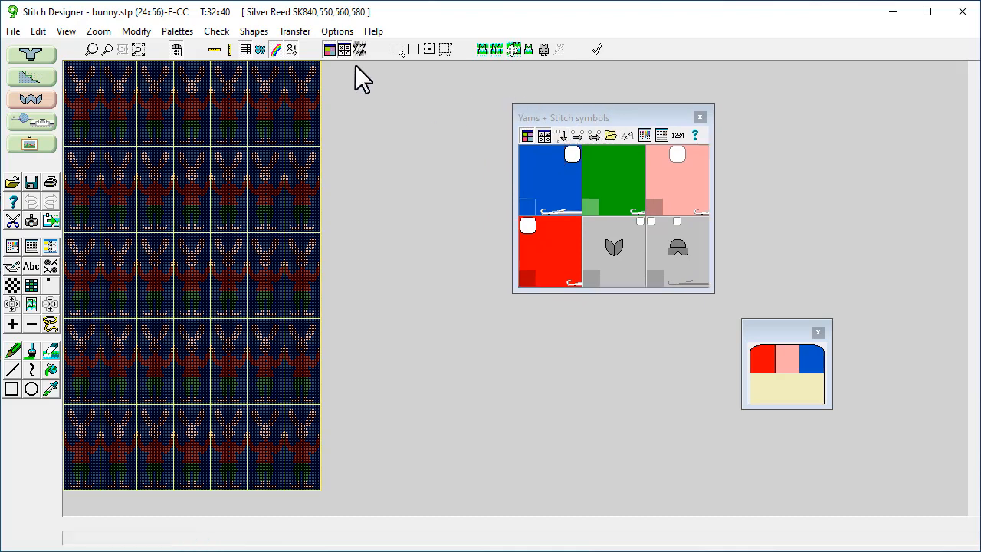
Step: Turn off the use of the colour changer in the Fair Isle machine knit options for bunny.stp
left_click(337, 30)
left_click(338, 51)
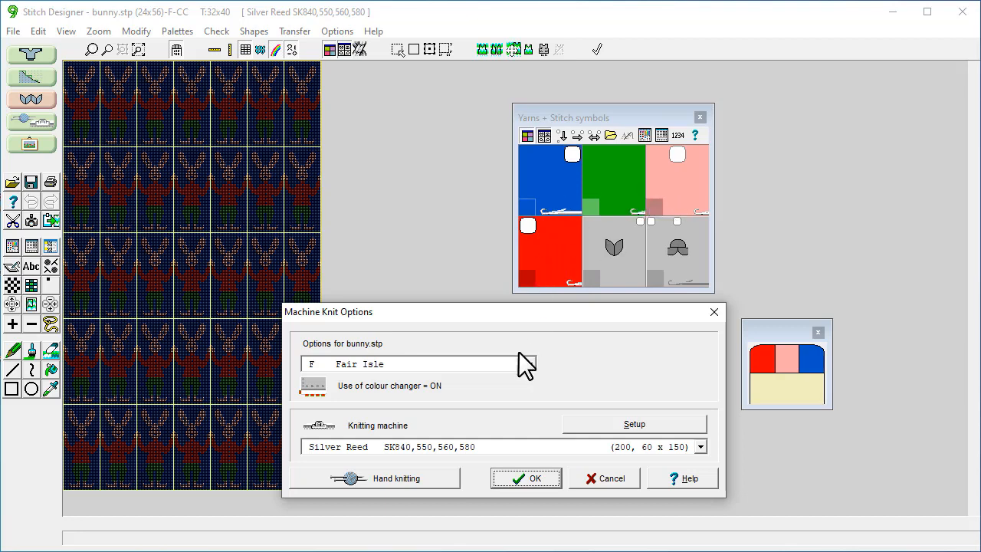
left_click(314, 389)
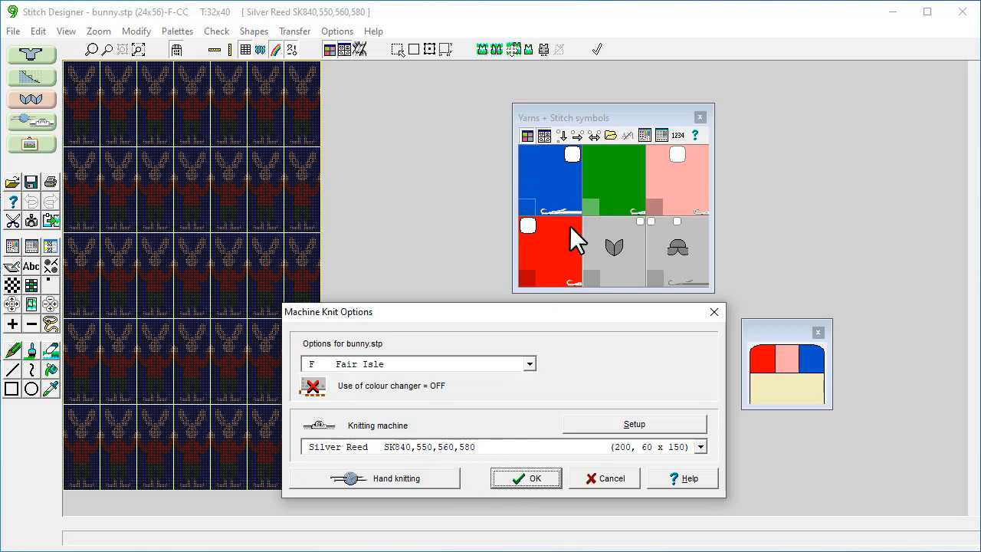
left_click(554, 475)
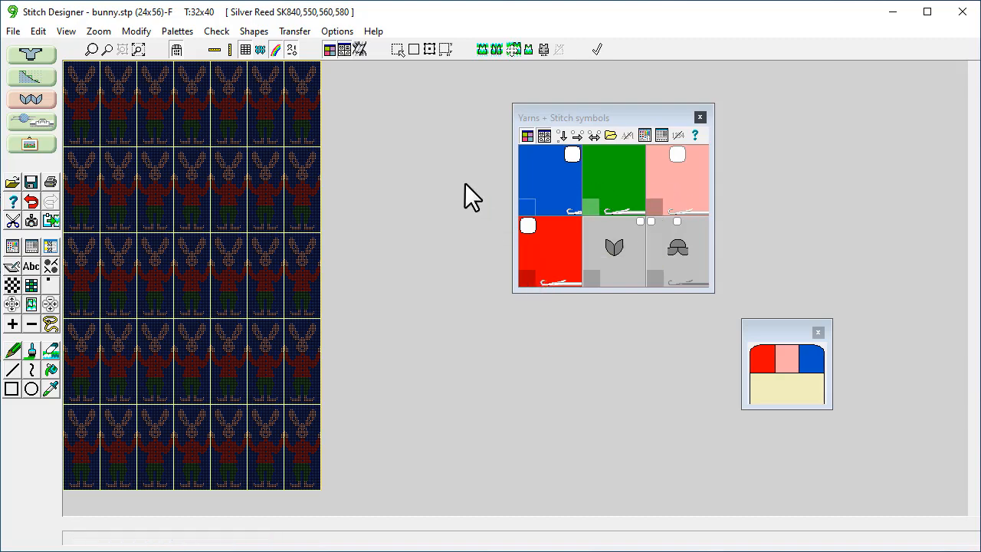
Step: Turn the use of the colour changer back on in the machine knit options
left_click(342, 32)
left_click(347, 47)
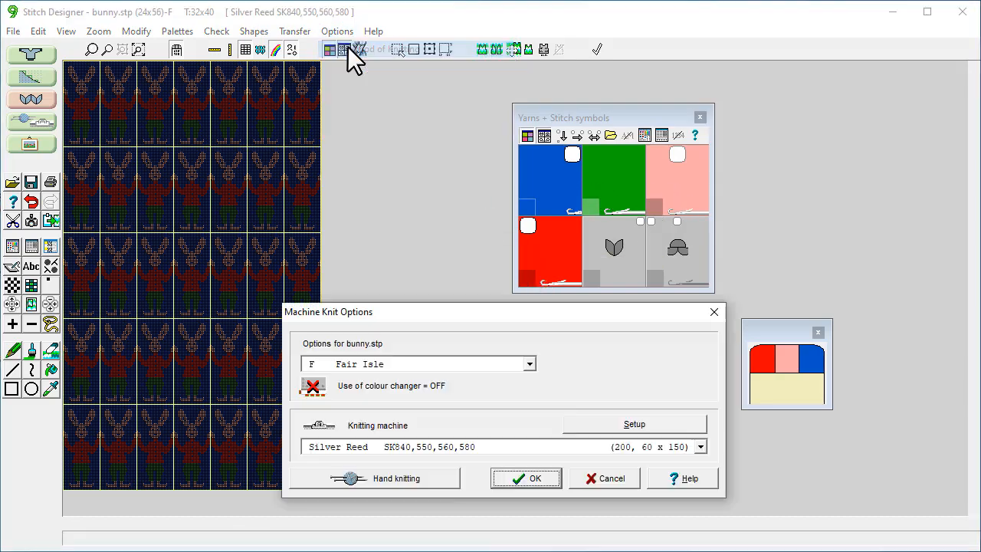
left_click(314, 386)
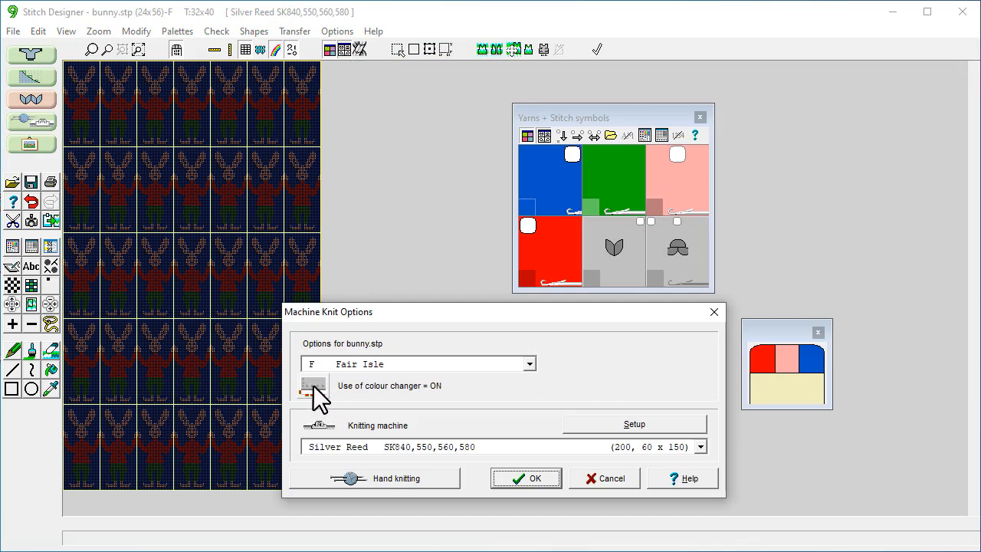
left_click(535, 477)
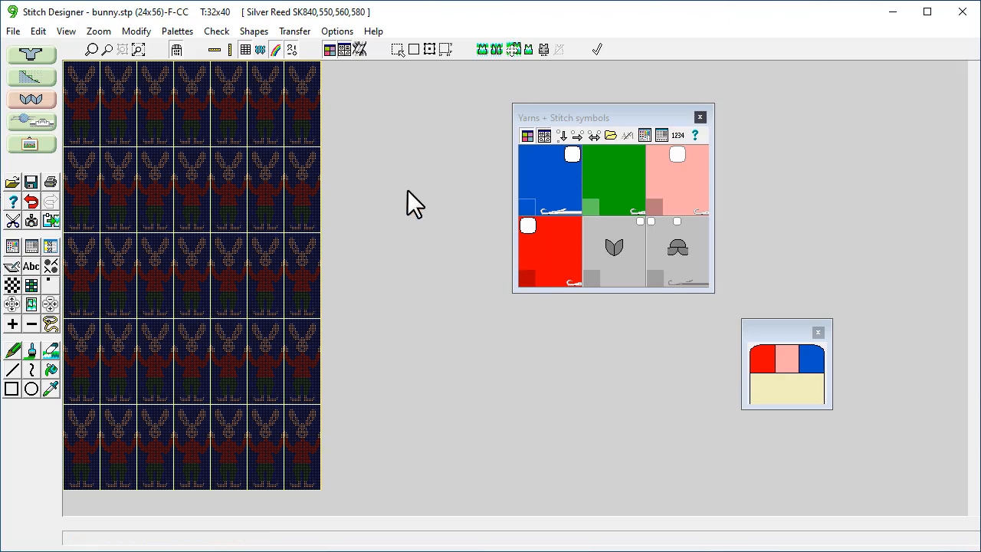
Step: Open the garment shape 34_inch.shp over the pattern, using the shape file tension and the FRONT piece
left_click(256, 31)
left_click(271, 49)
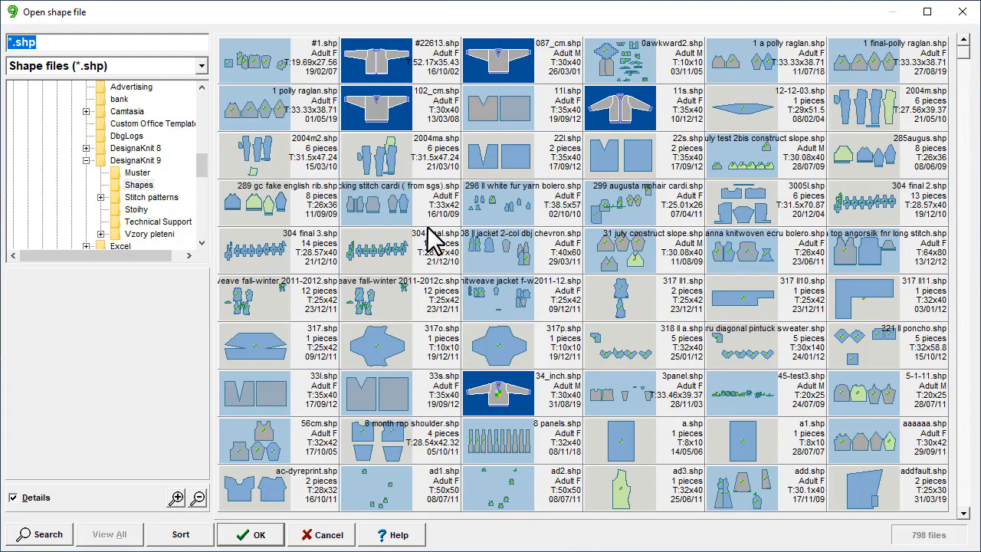
scroll(433, 243, "down", 1)
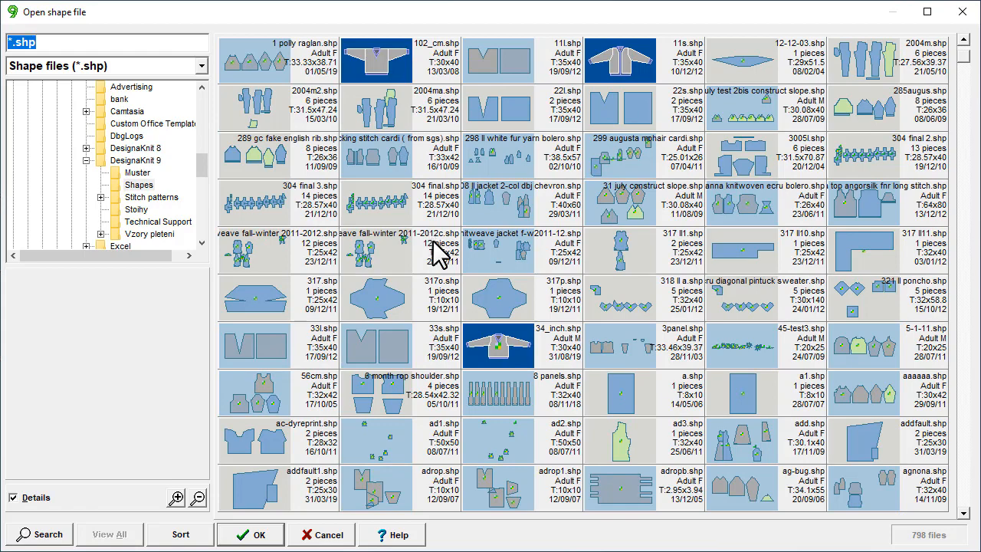
left_click(499, 354)
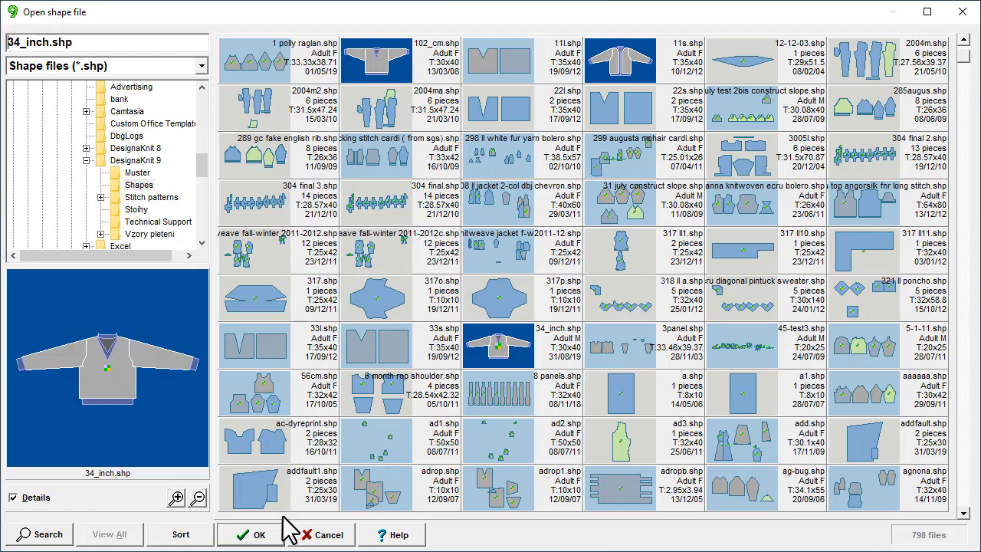
left_click(261, 534)
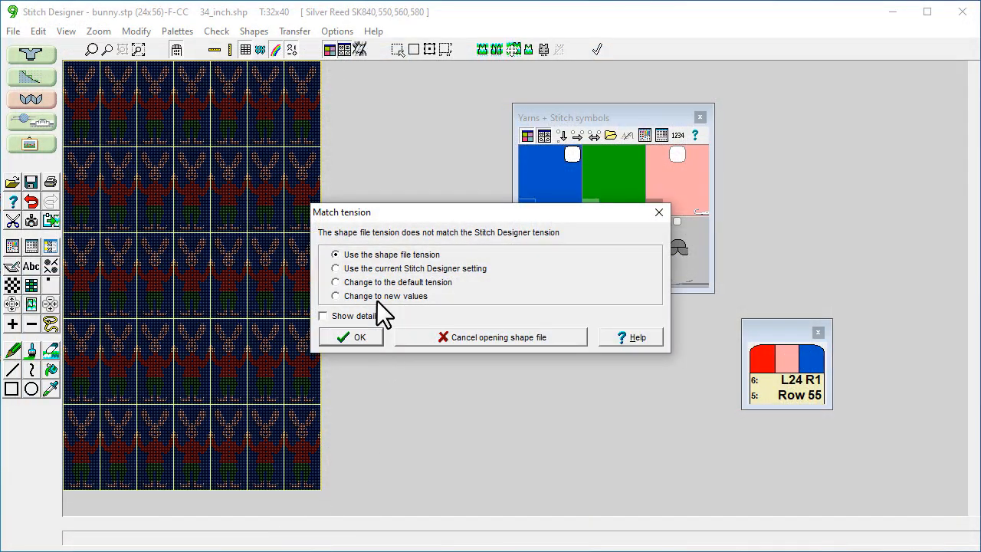
left_click(347, 332)
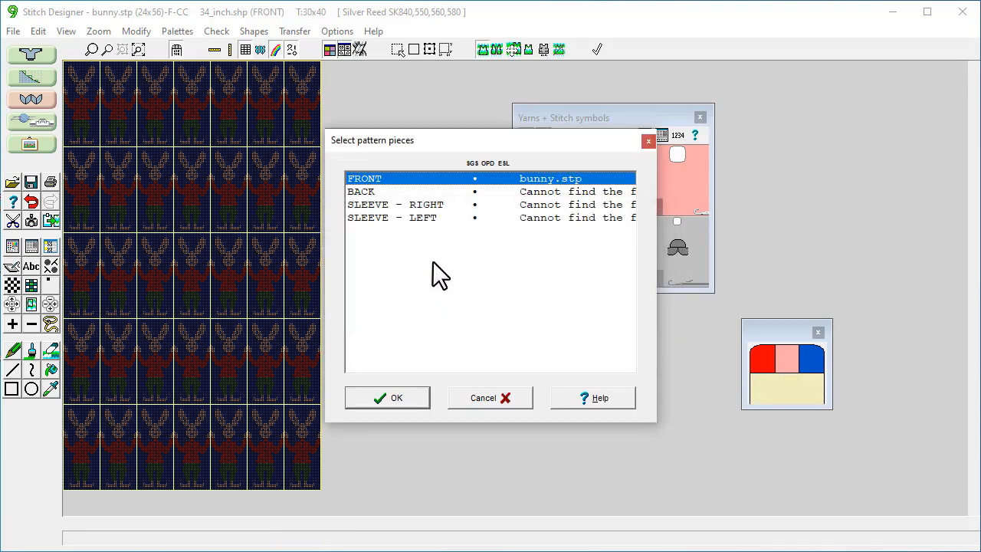
left_click(389, 399)
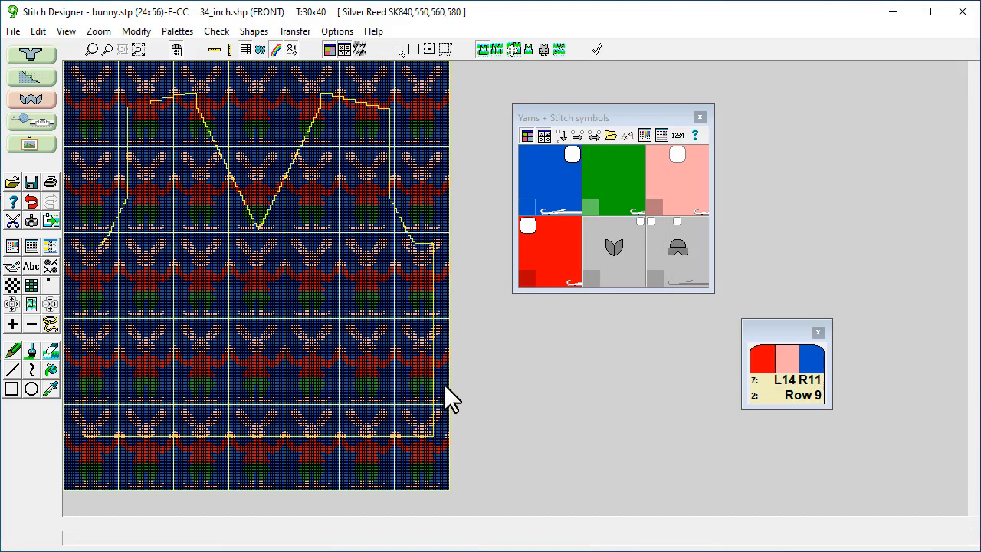
Step: Move the front outline so its lower edge crosses the ears of the bottom row of bunnies, and save the shape
left_click(512, 51)
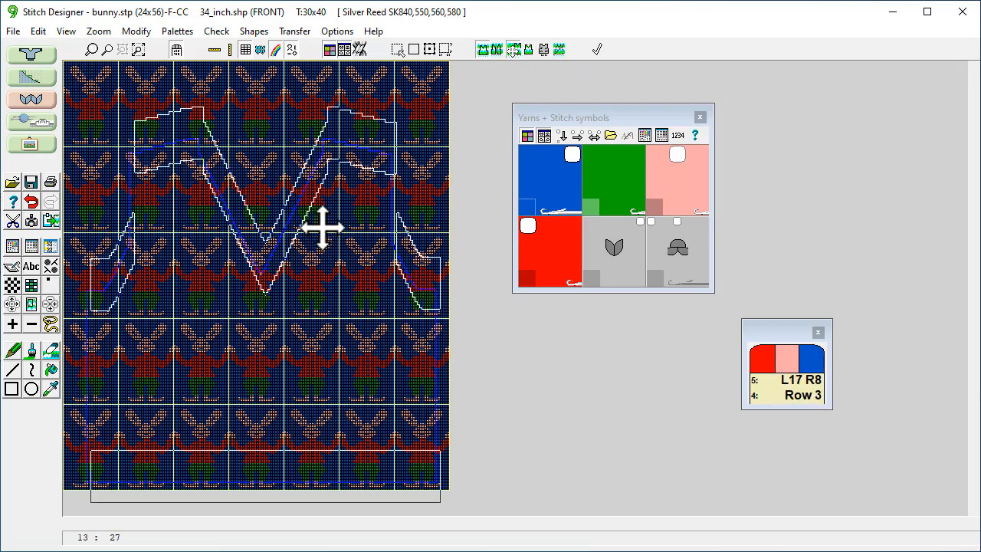
left_click(316, 270)
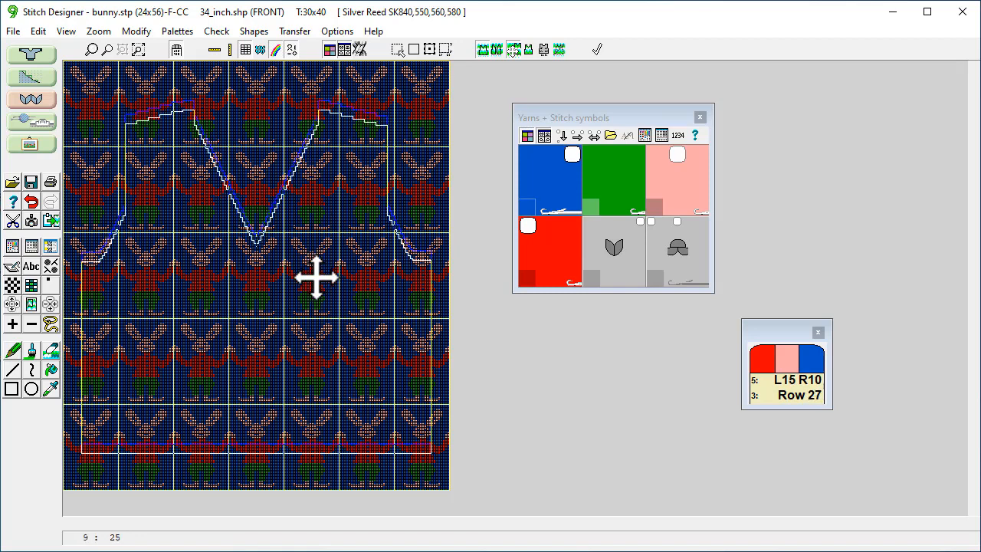
left_click(316, 277)
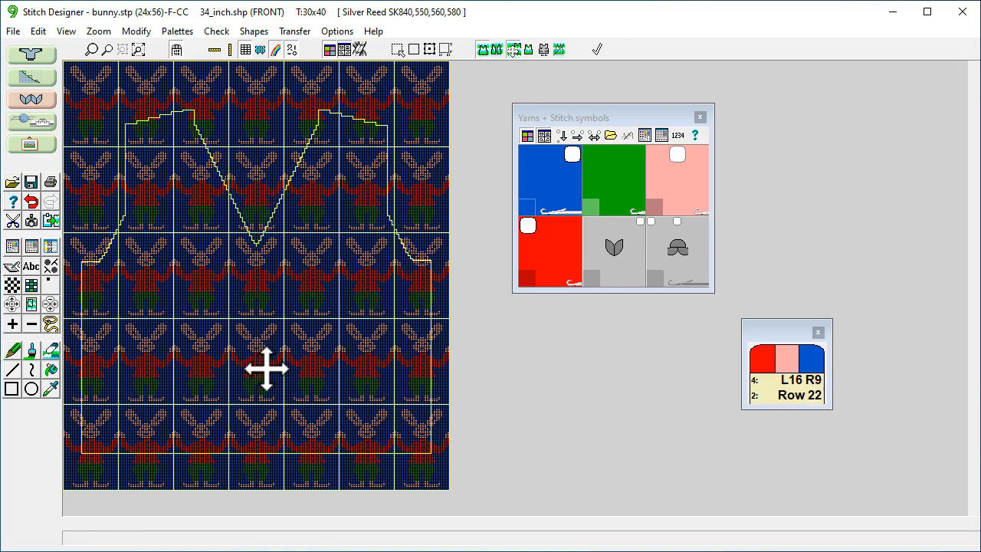
left_click(277, 308)
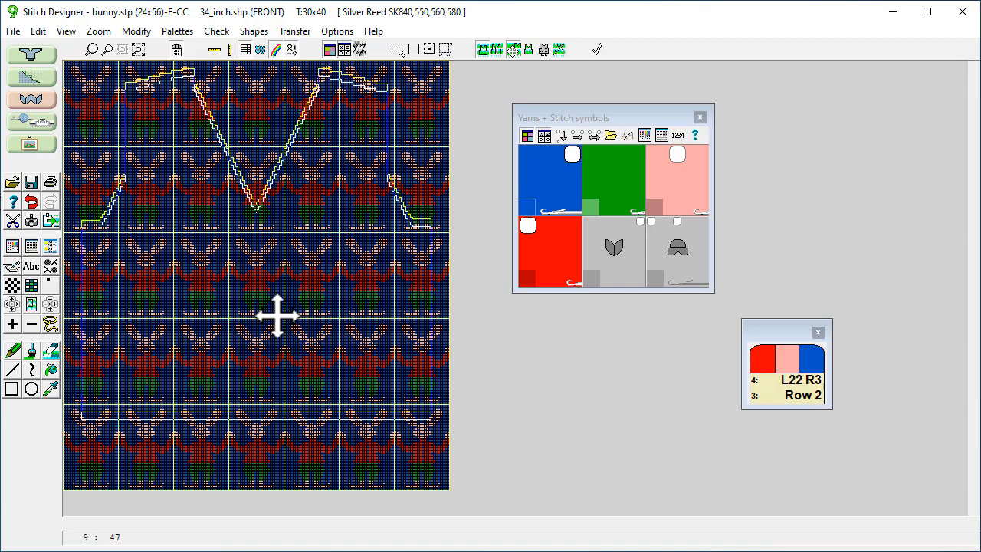
left_click(278, 314)
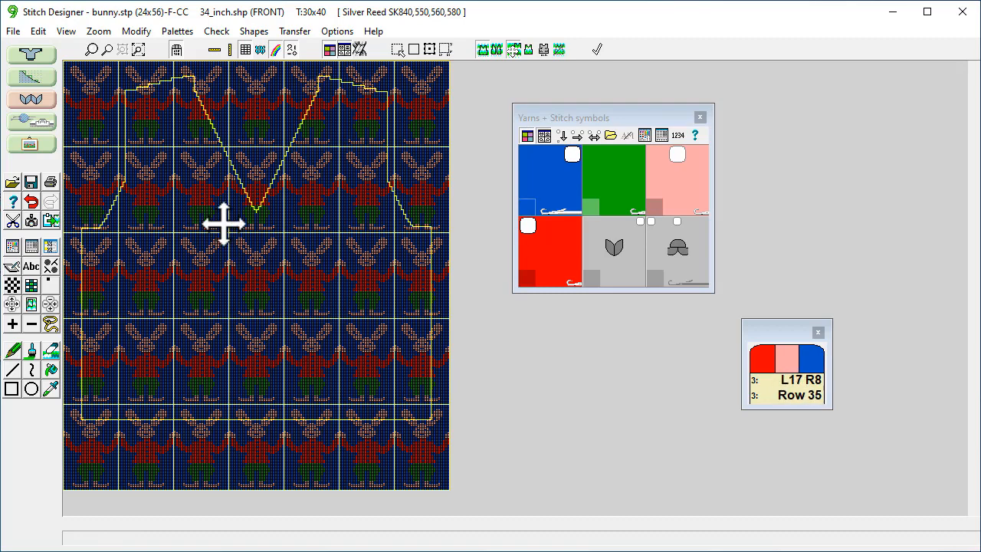
left_click(255, 30)
left_click(267, 89)
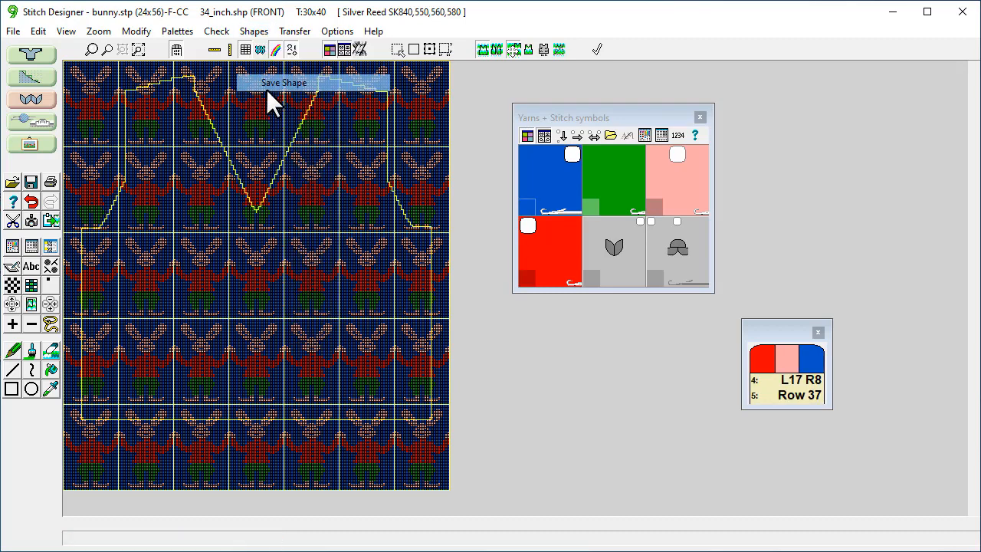
Step: Switch to Interactive Knitting, saving the changed stitch pattern as bunny1.stp and replacing the existing file
left_click(55, 123)
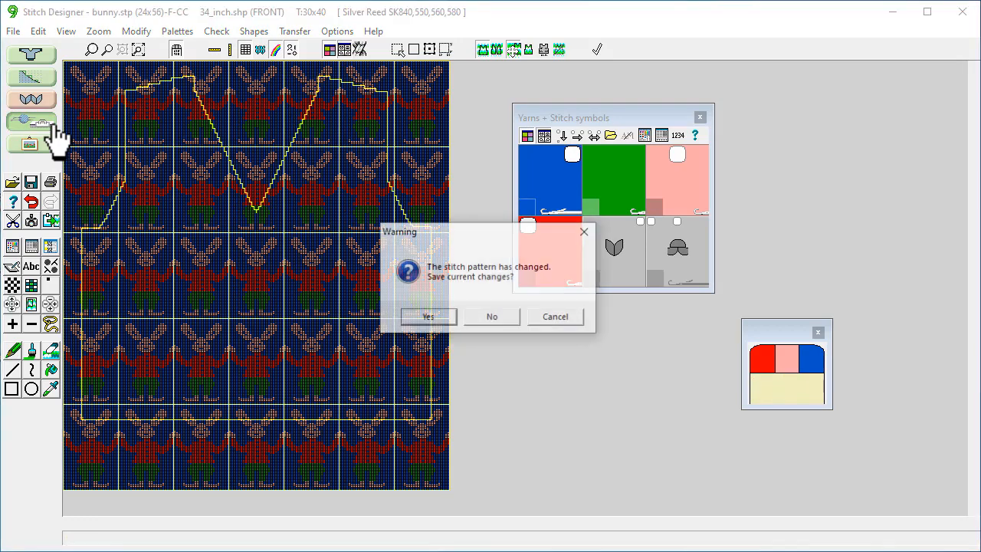
left_click(426, 317)
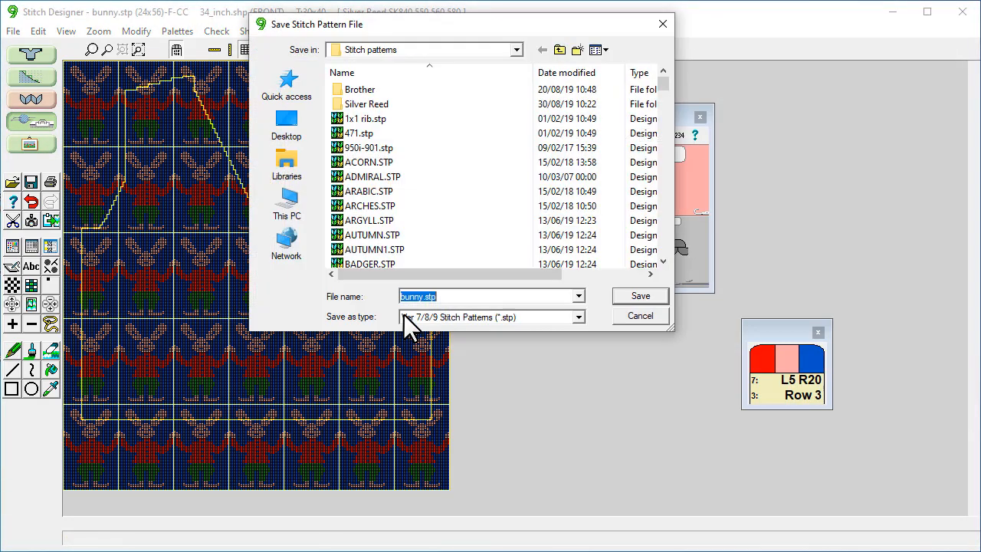
left_click(425, 296)
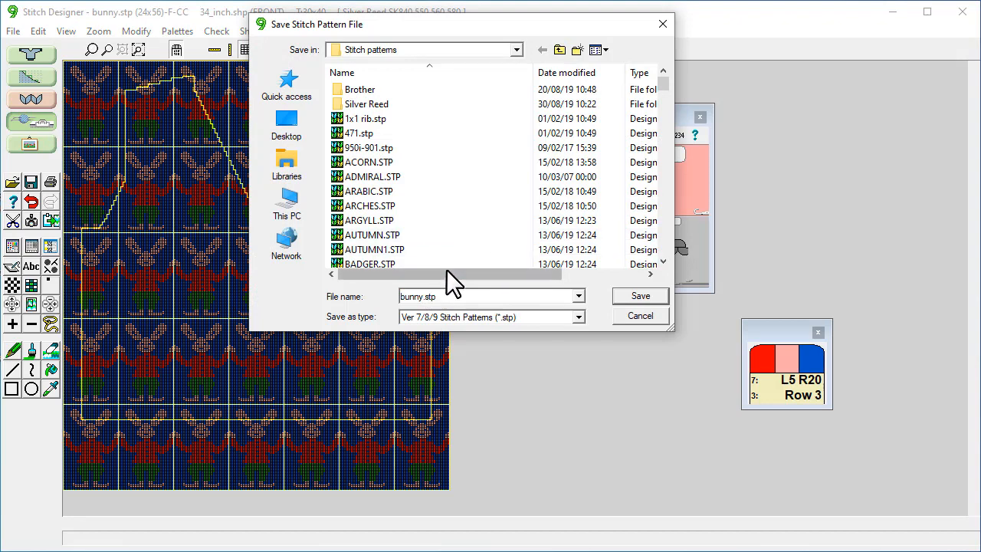
type("1")
left_click(639, 298)
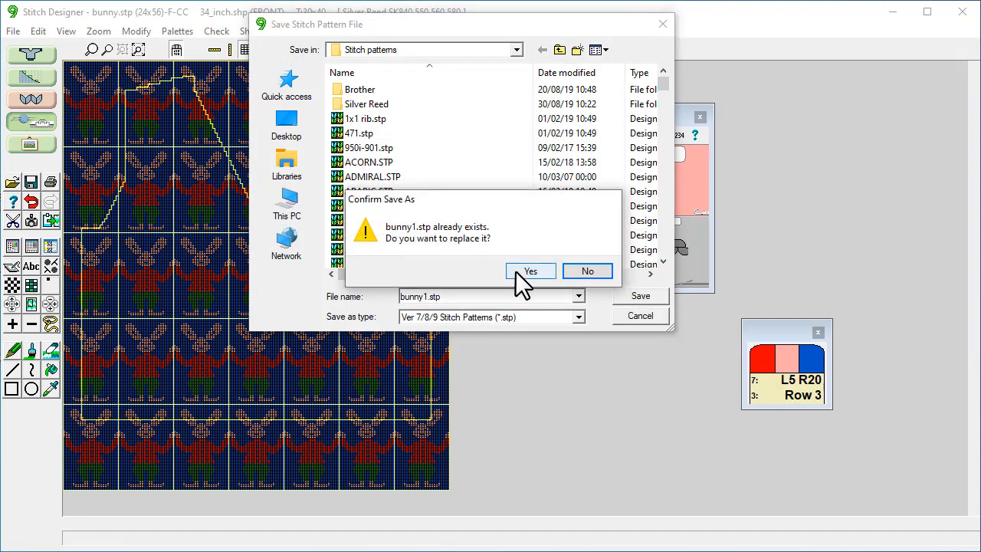
left_click(515, 270)
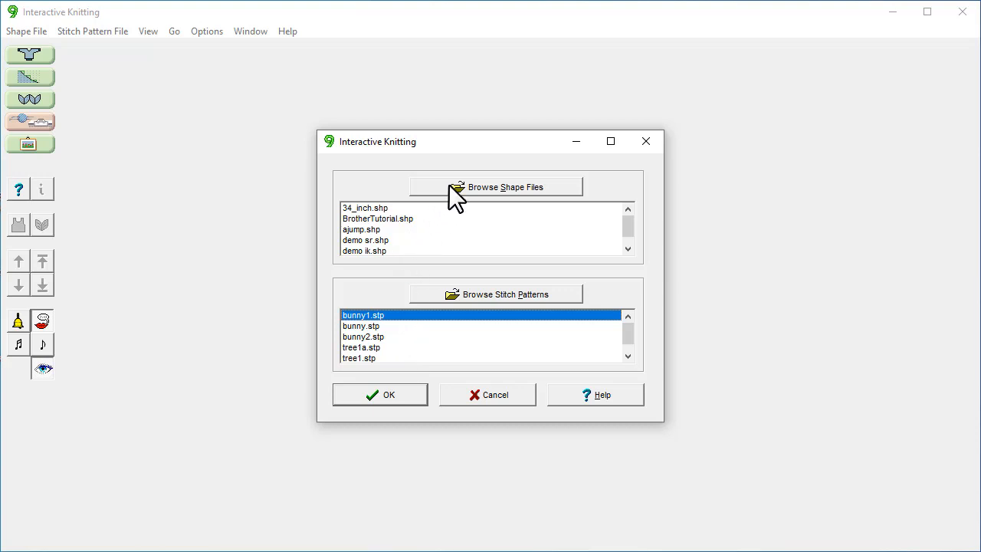
Step: Load the FRONT piece of 34_inch.shp for interactive knitting, integrated with the stitch pattern
left_click(372, 207)
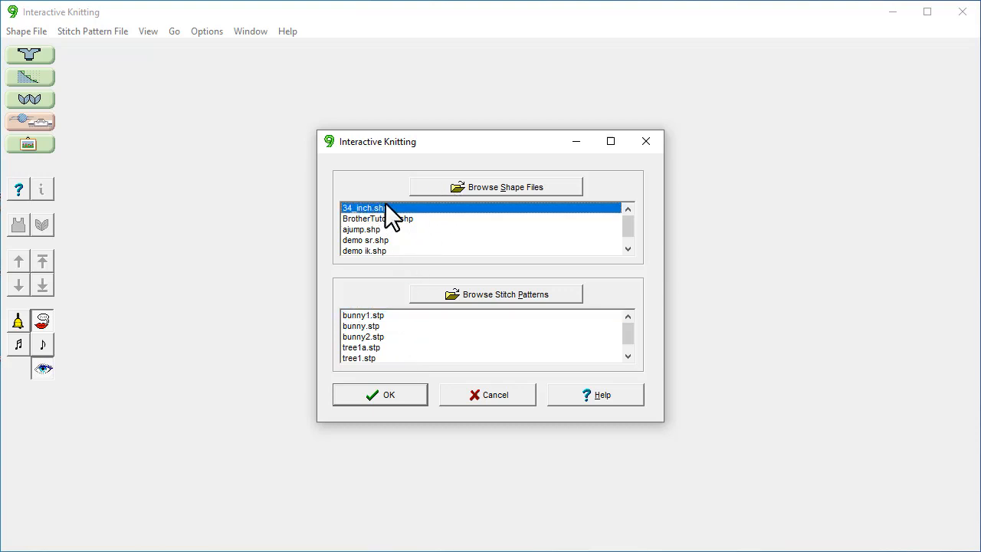
left_click(380, 395)
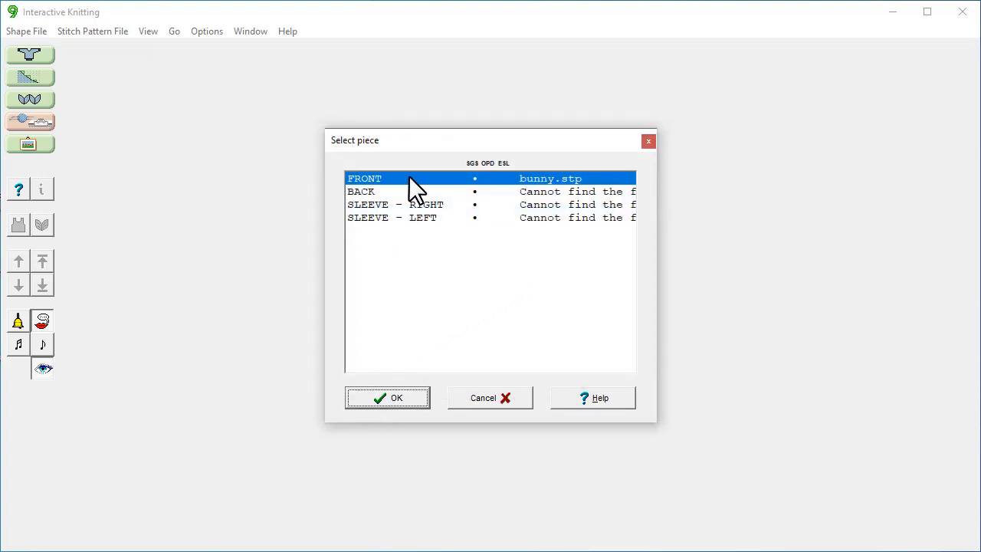
left_click(394, 395)
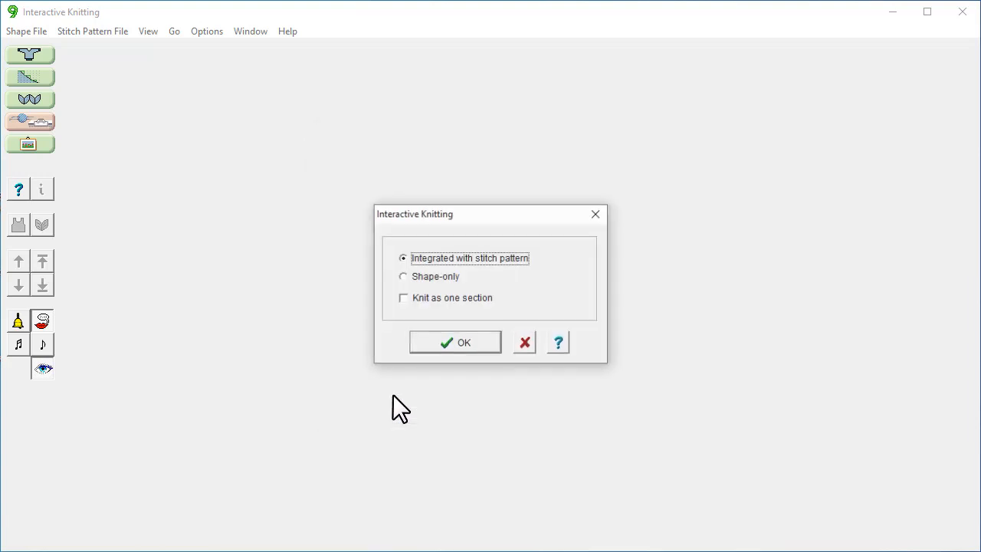
left_click(423, 339)
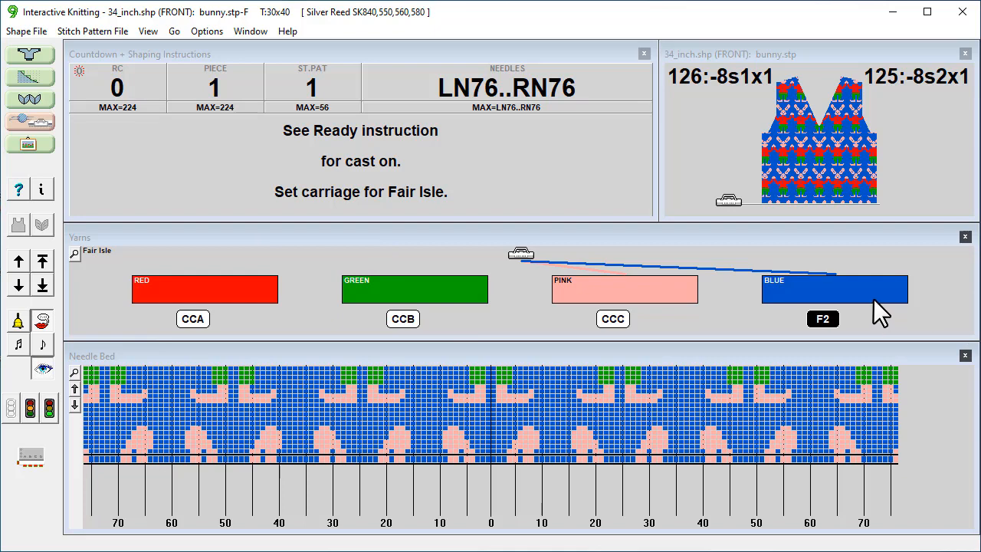
Step: Enlarge the text of the yarn labels in the Yarns window
left_click(23, 458)
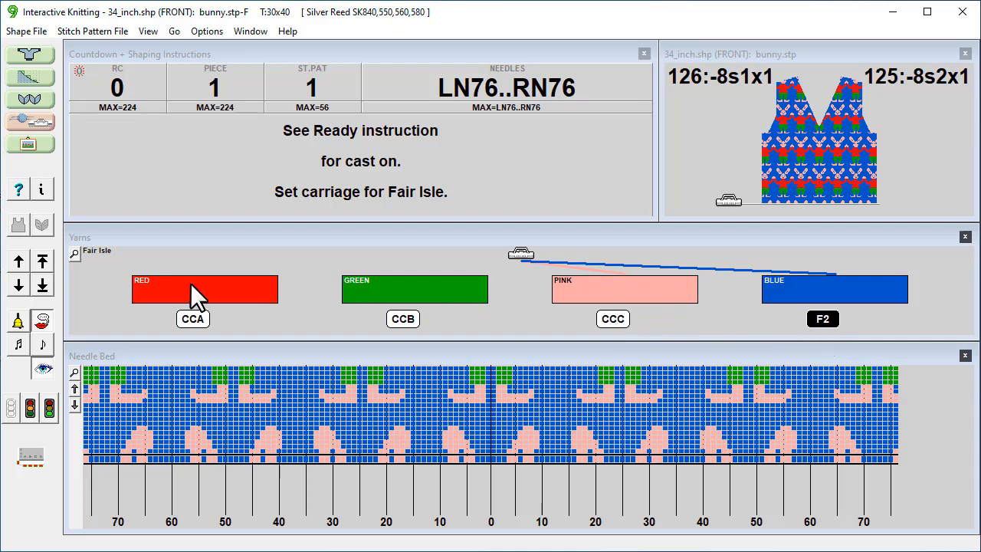
left_click(74, 254)
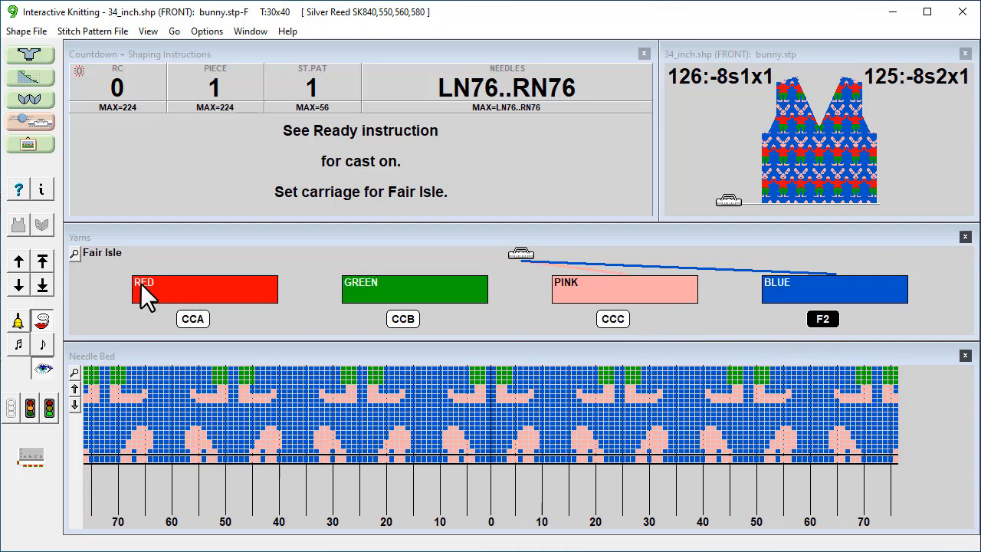
Step: Return the yarn label text in the Yarns window to its smallest size
left_click(75, 254)
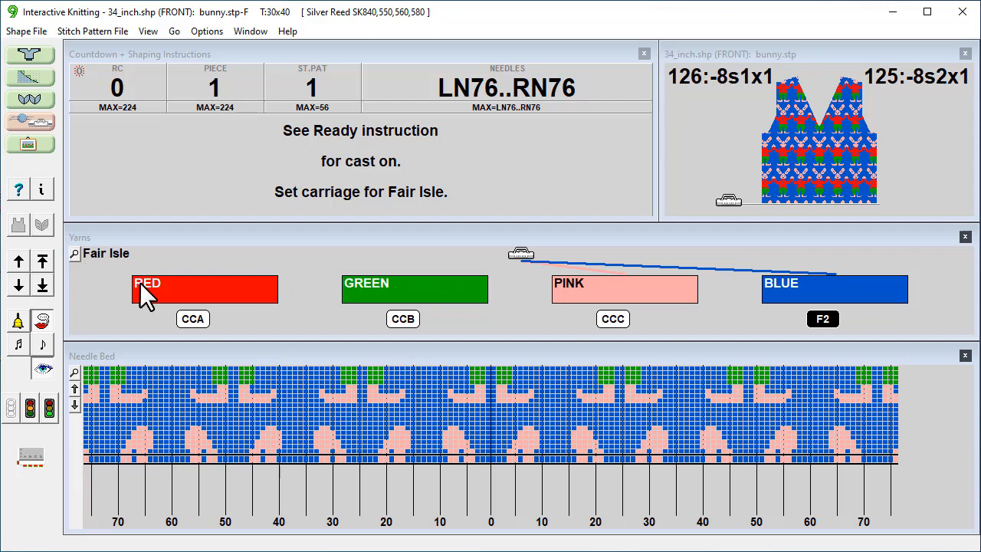
left_click(74, 253)
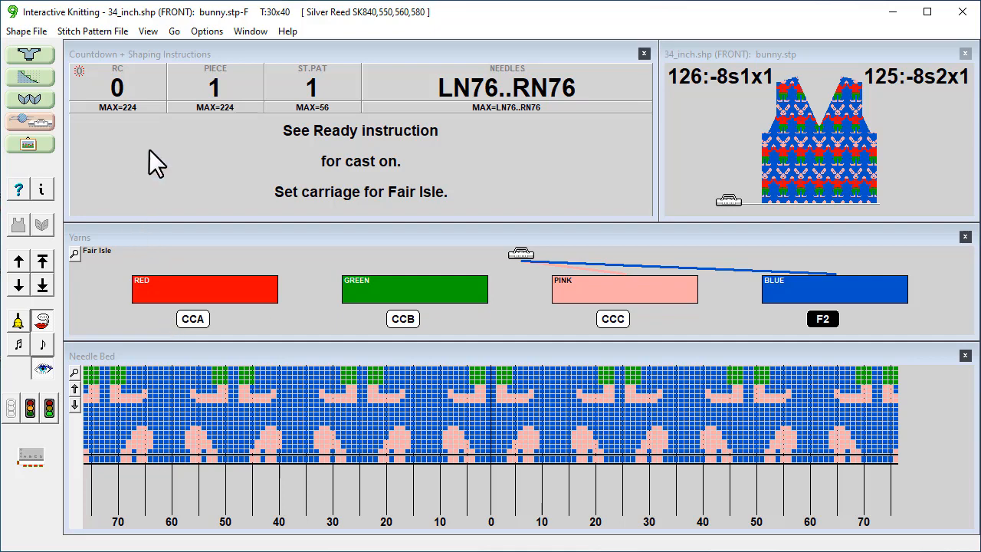
Step: Open the setup of the Silver Reed SK840,550,560,580 knitting machine and choose Silverlink 5 as its cable link
left_click(205, 31)
left_click(203, 81)
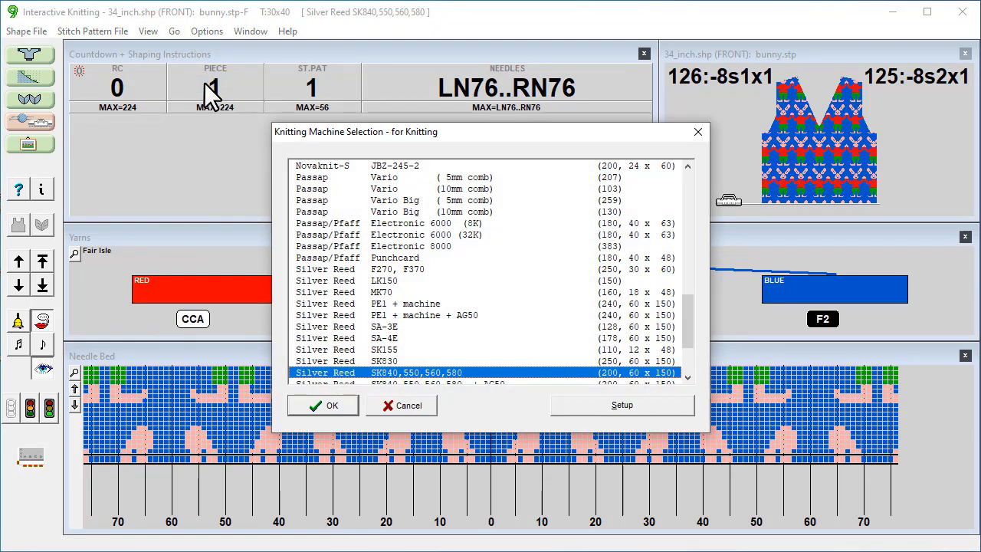
left_click(594, 407)
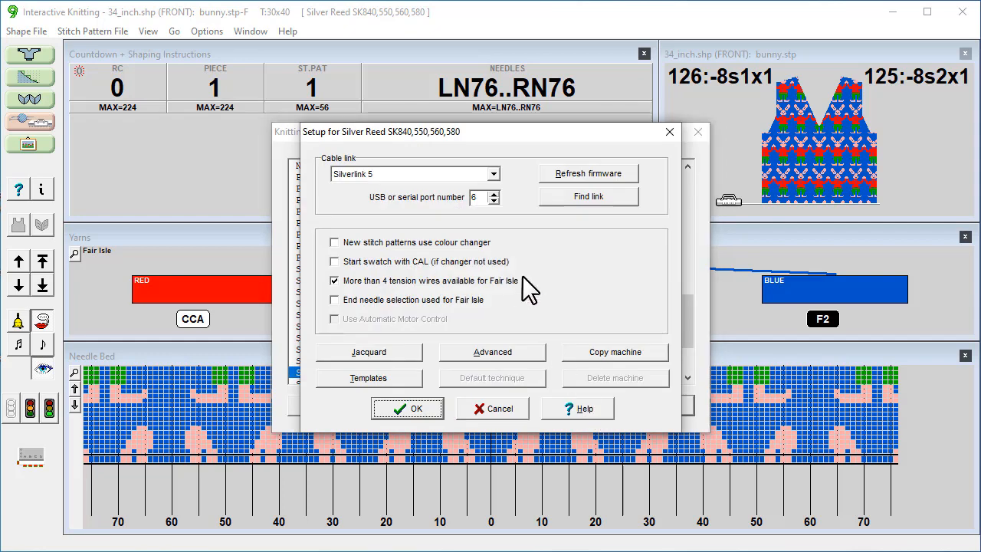
left_click(494, 175)
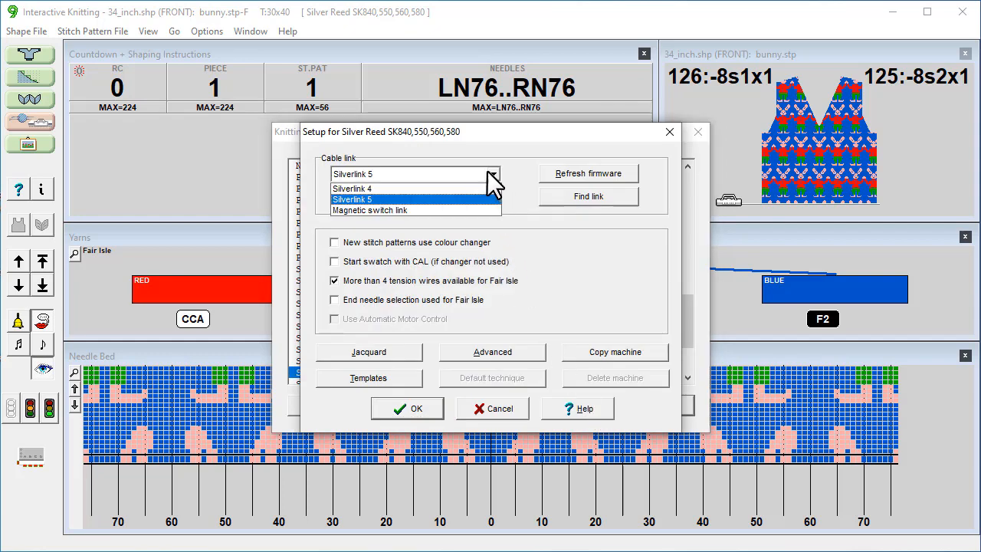
left_click(374, 200)
Step: Search ports 1 to 25 for the Silverlink 5 cable, accept the detected port and confirm the machine setup and selection
left_click(588, 197)
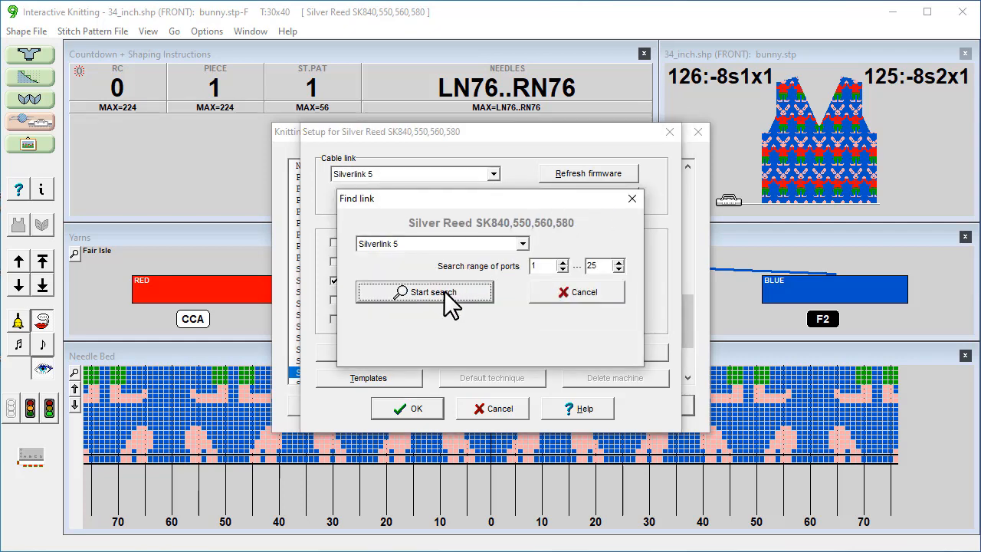
left_click(444, 290)
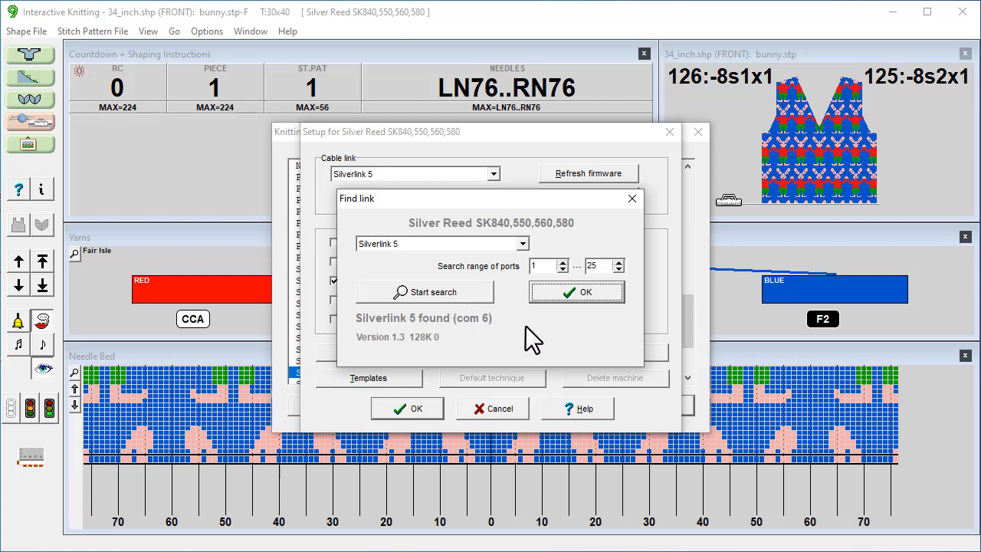
left_click(605, 299)
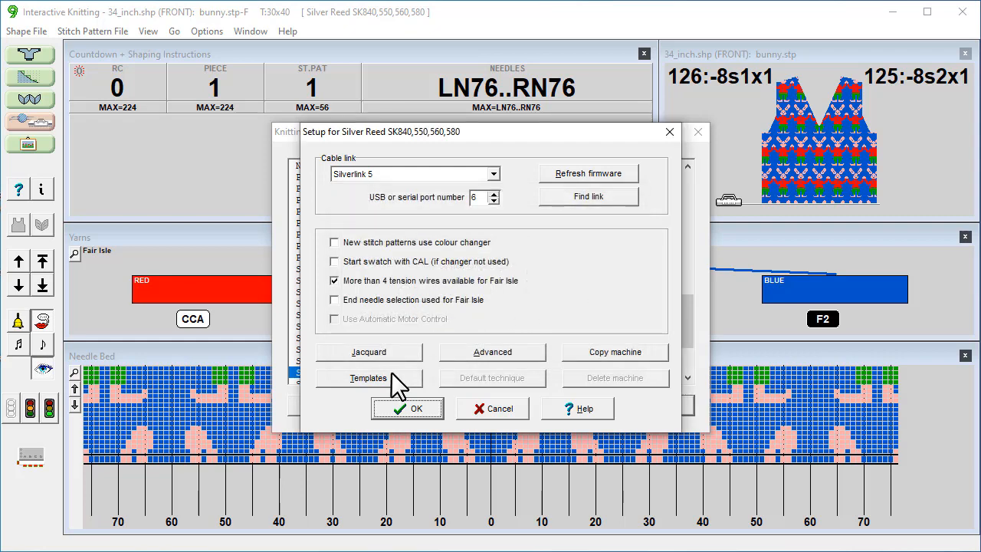
left_click(401, 411)
left_click(330, 407)
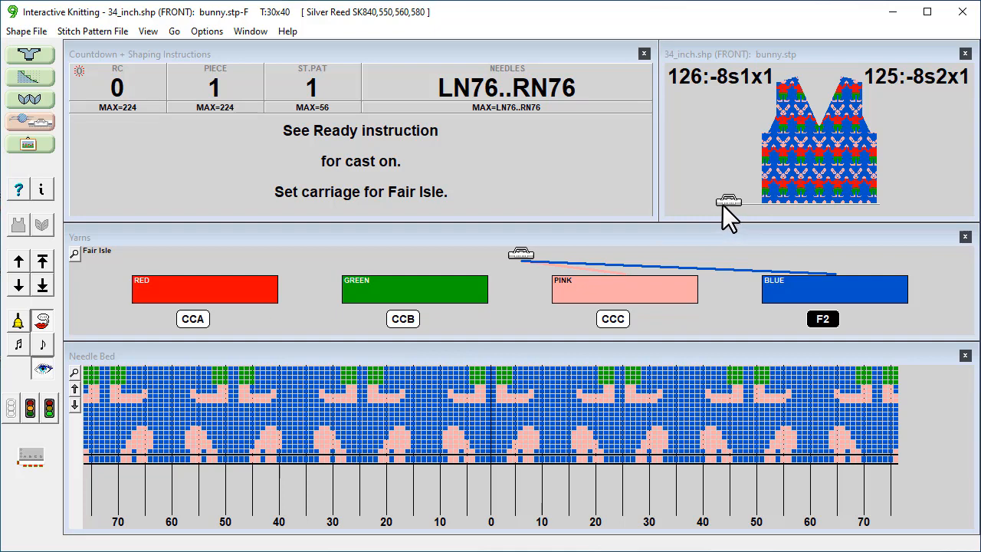
Step: Ready the carriage for knitting, accepting the cast-on and rib instructions and the point cam settings to start knitting
left_click(31, 408)
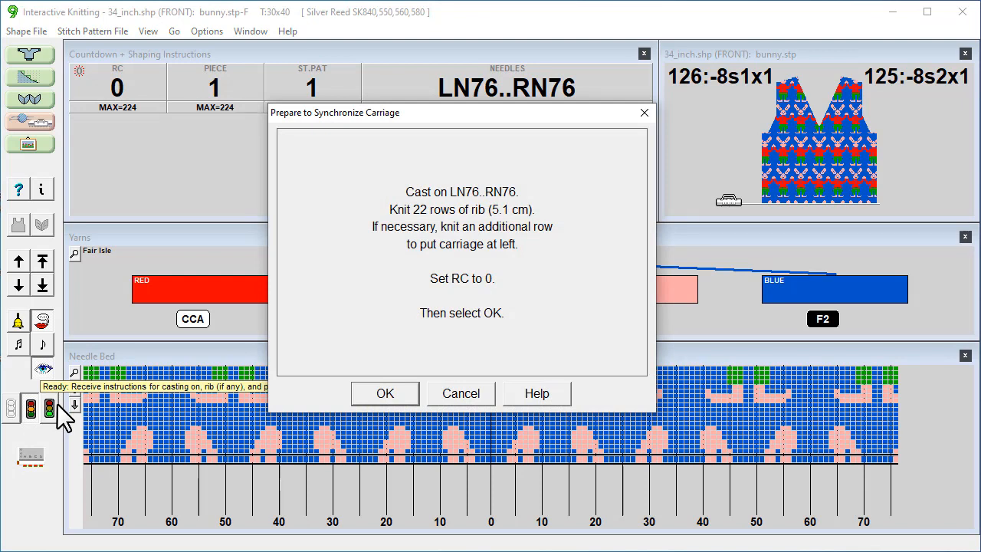
left_click(818, 549)
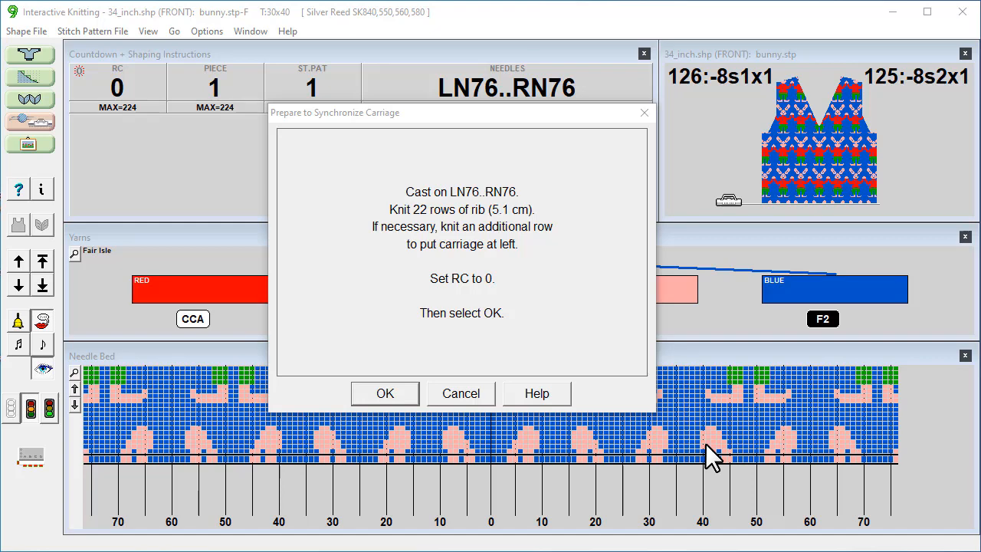
left_click(392, 394)
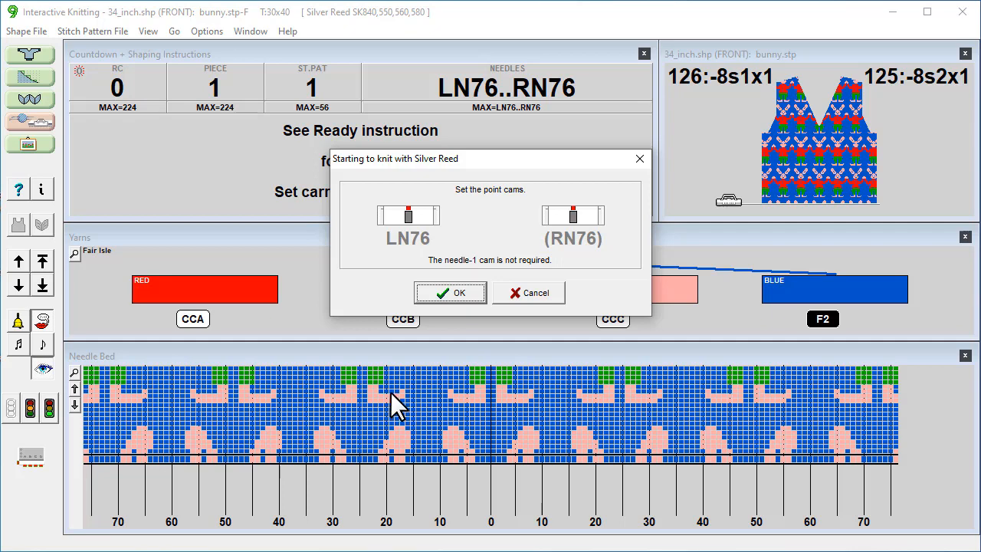
left_click(448, 293)
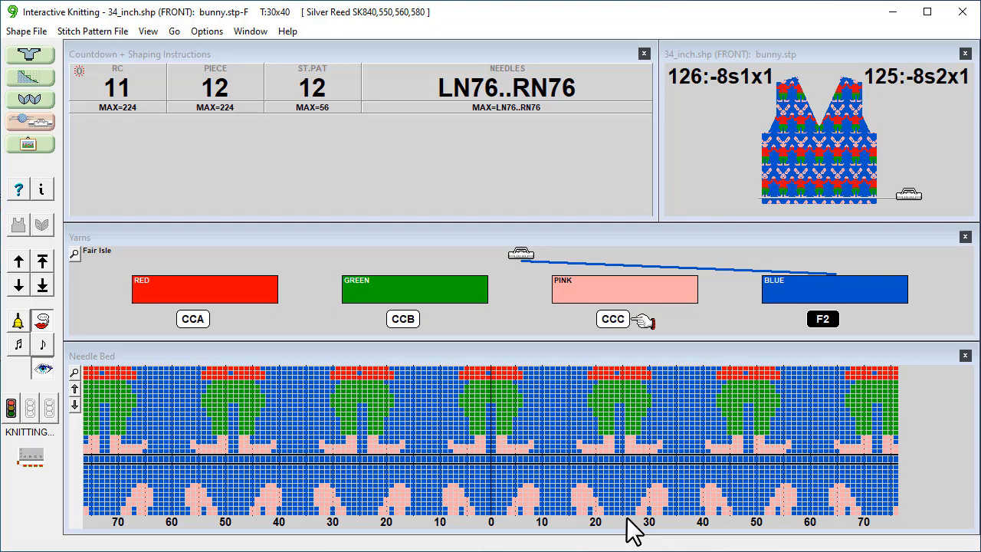
Step: Stop the knitting and move the current position to row count 120, just below the armhole shaping of the front
left_click(12, 406)
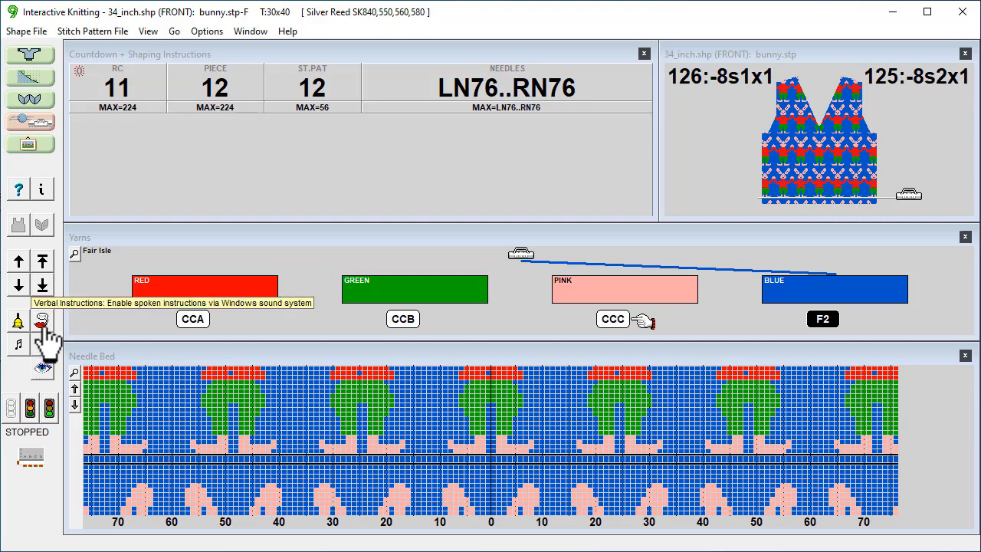
left_click(768, 140)
left_click(771, 136)
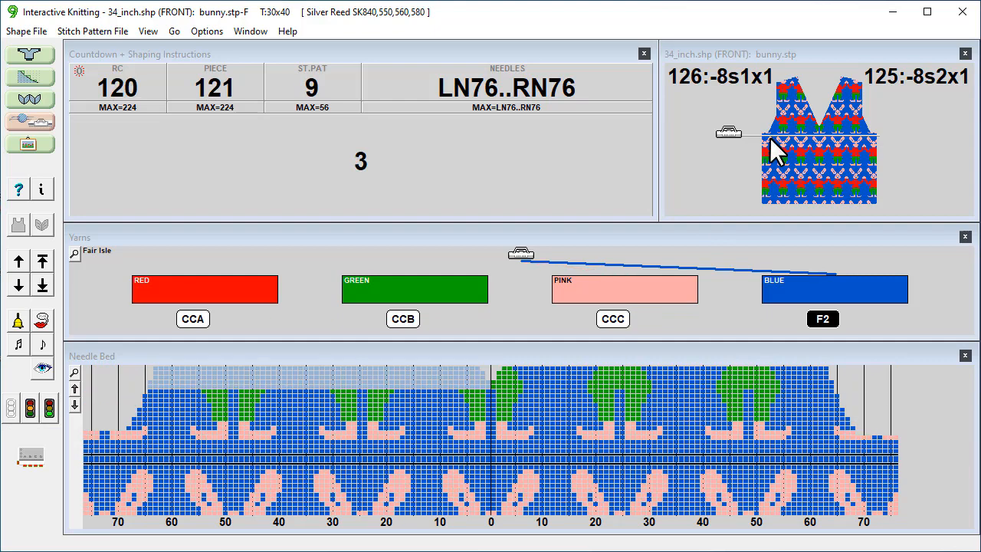
Step: Enable verbal instructions and advance row by row to row count 127, through the first armhole decreases
left_click(42, 320)
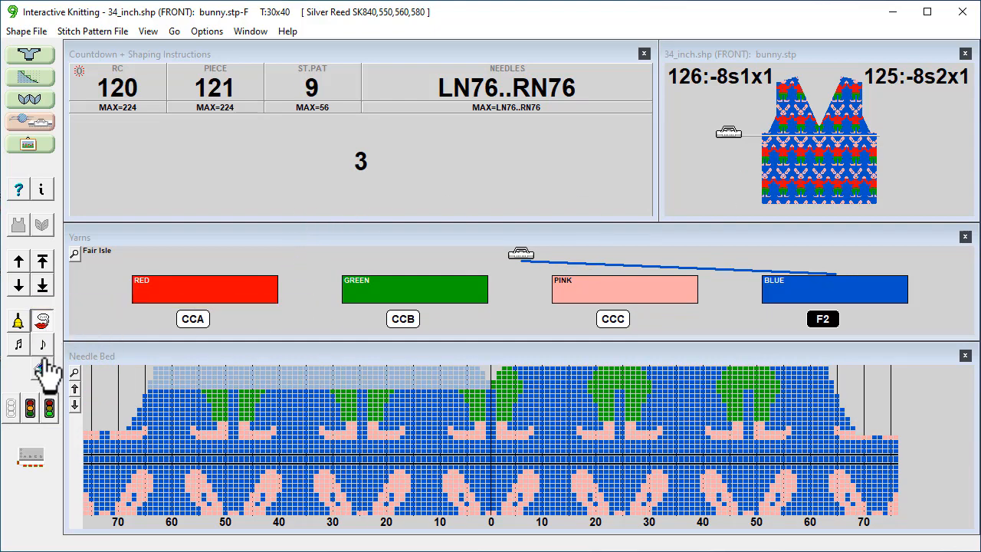
left_click(19, 264)
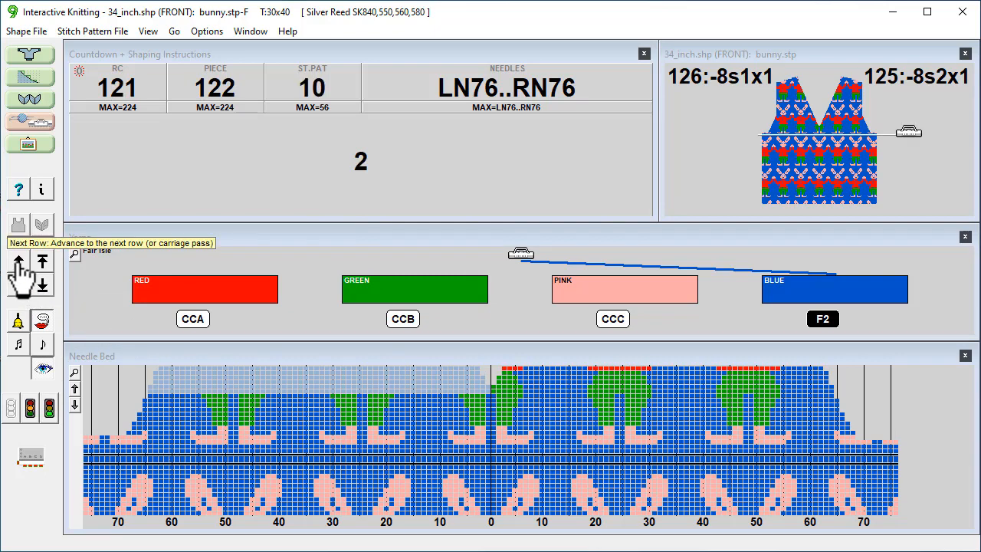
left_click(19, 264)
left_click(19, 264)
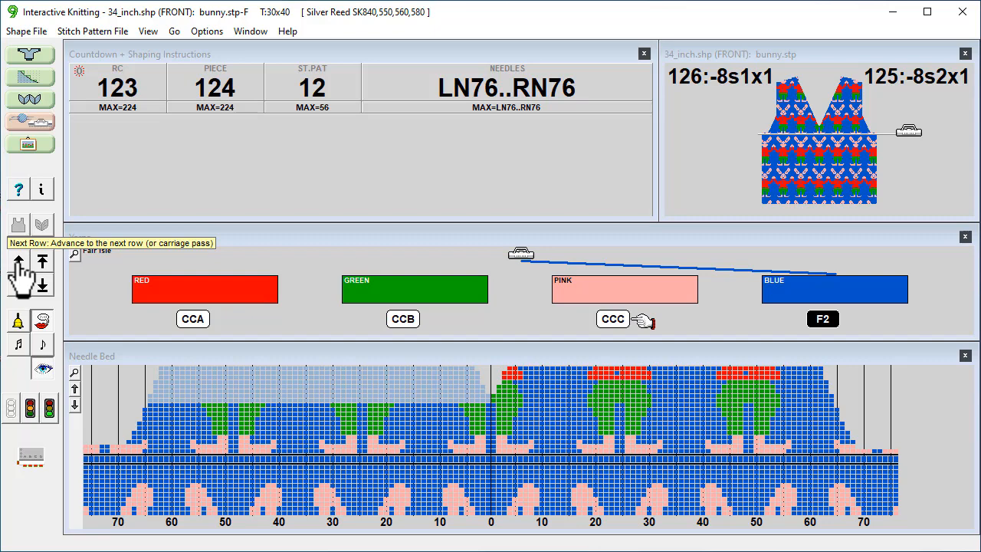
left_click(19, 264)
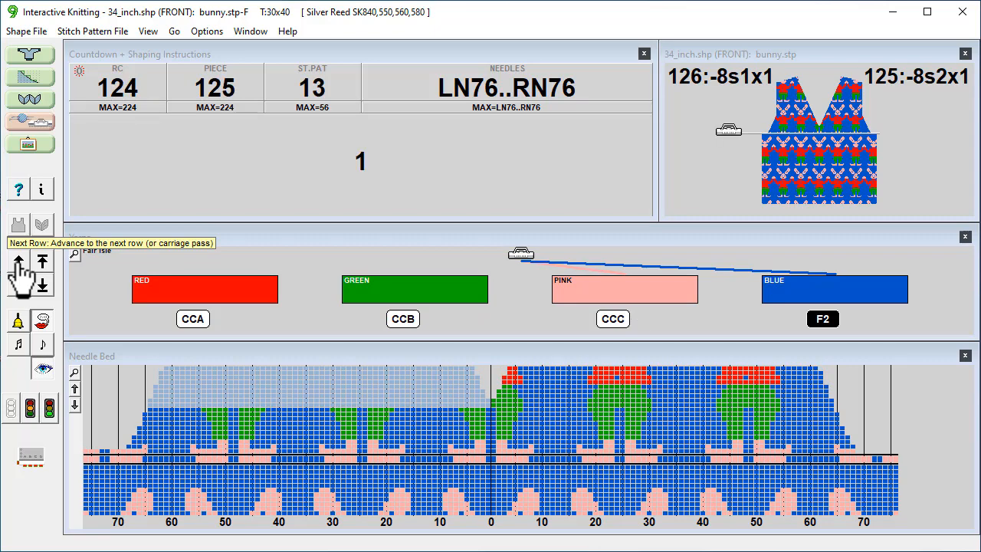
left_click(19, 265)
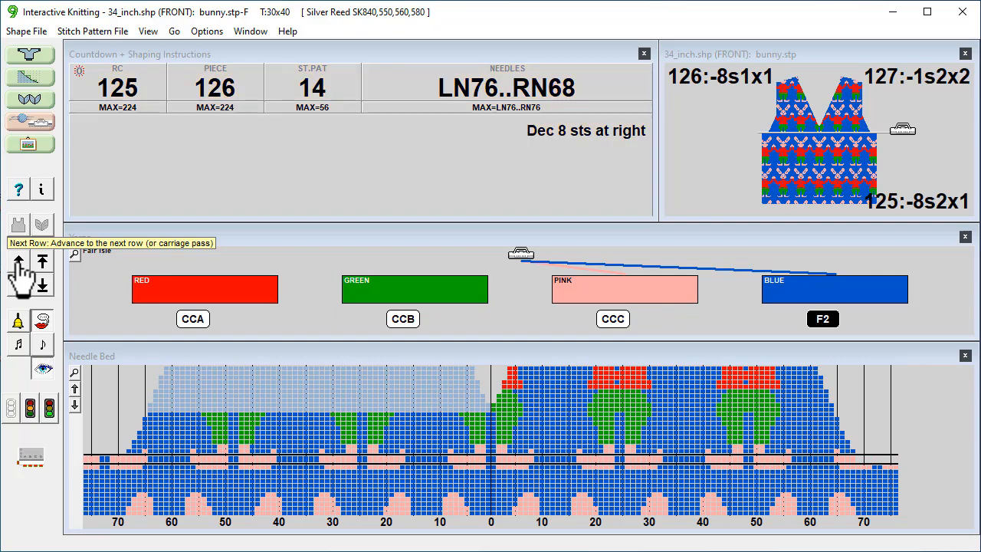
left_click(20, 264)
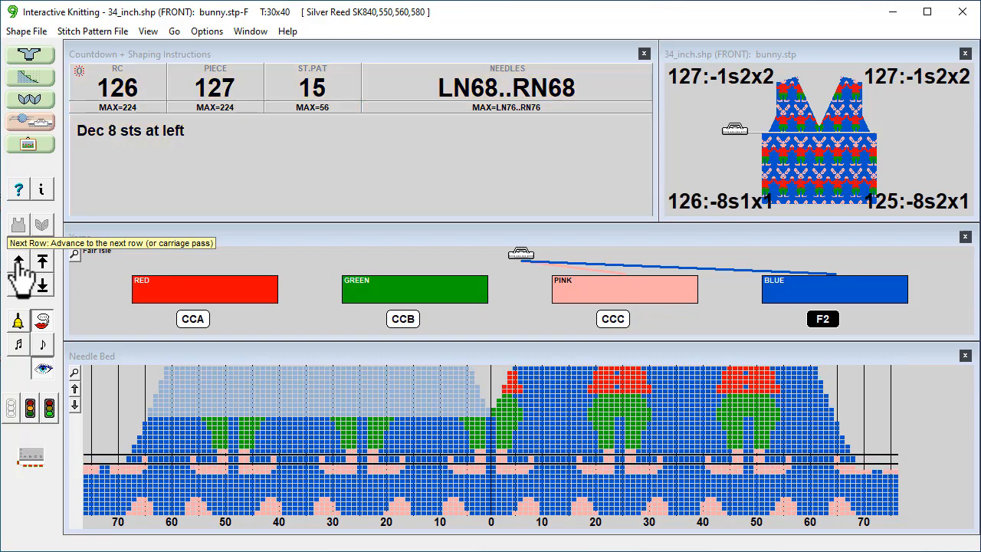
left_click(19, 264)
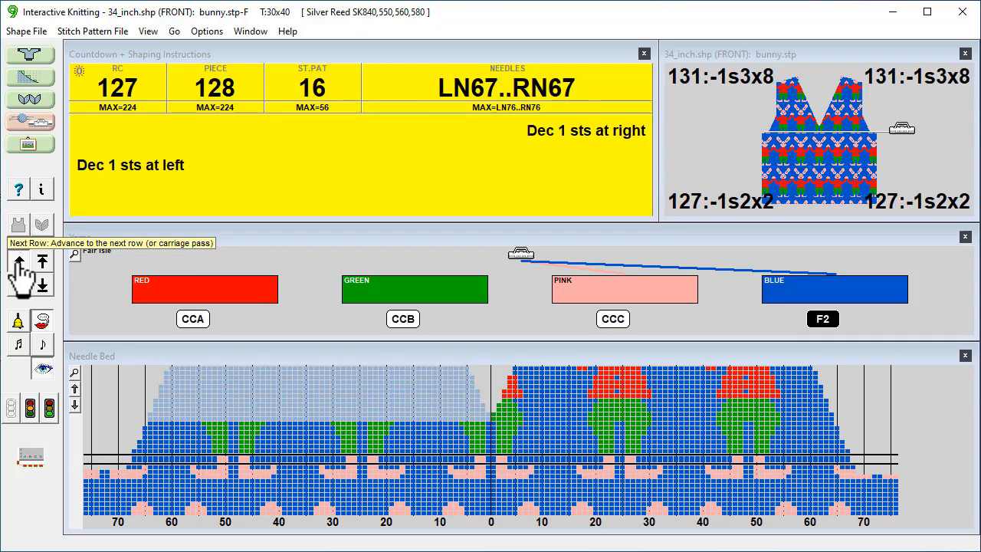